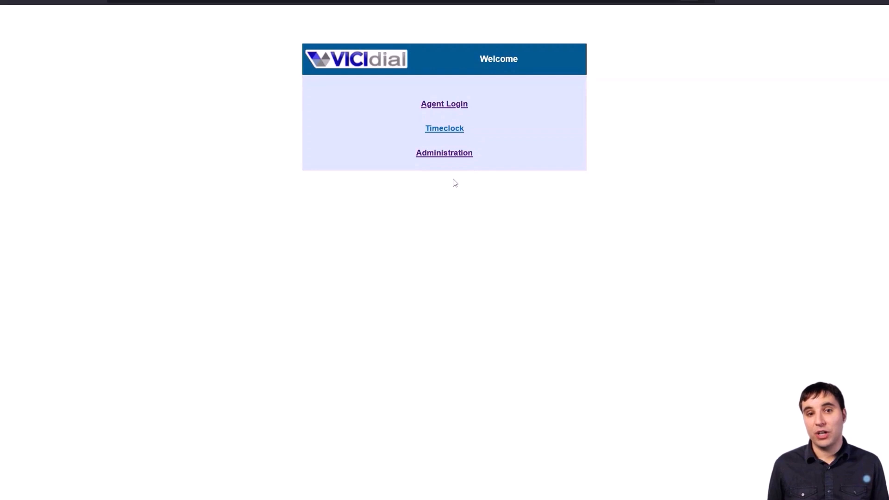
Open the Add A New Campaign form from the Campaigns section of the admin area
click(451, 155)
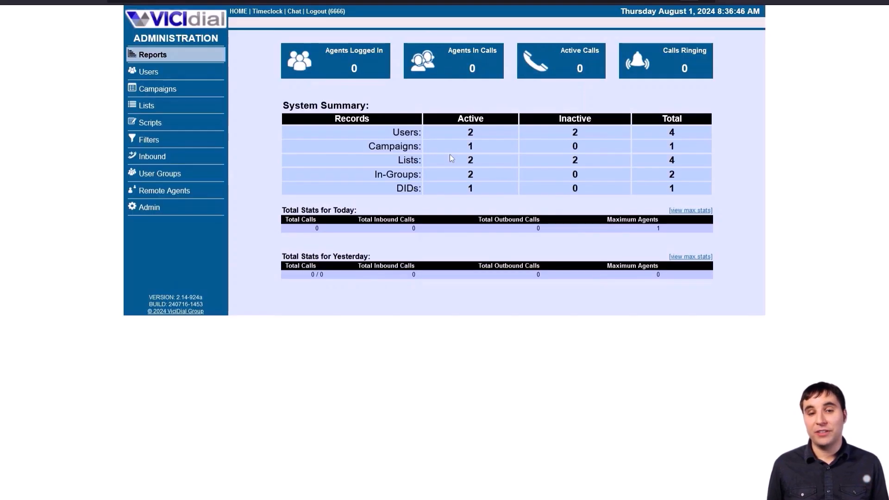
click(193, 89)
click(320, 22)
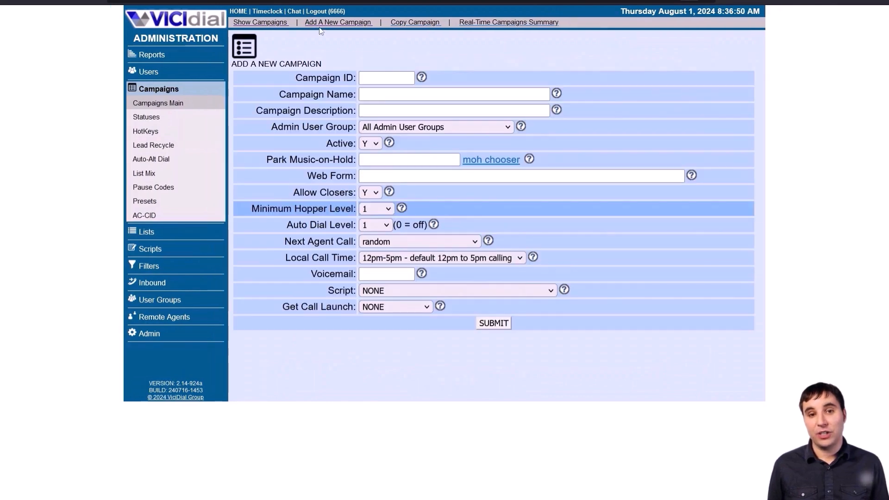
Enter campaign ID test1, name and description test01, and assign the Demo admin user group
click(400, 78)
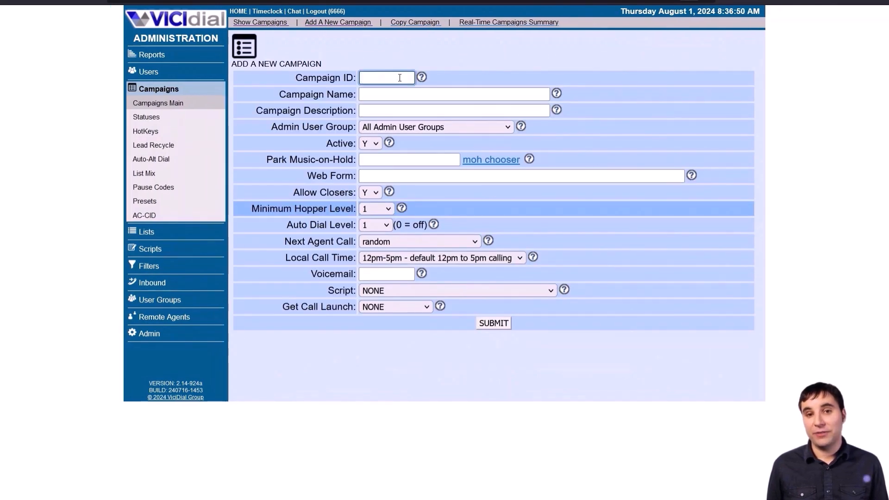
text(test1)
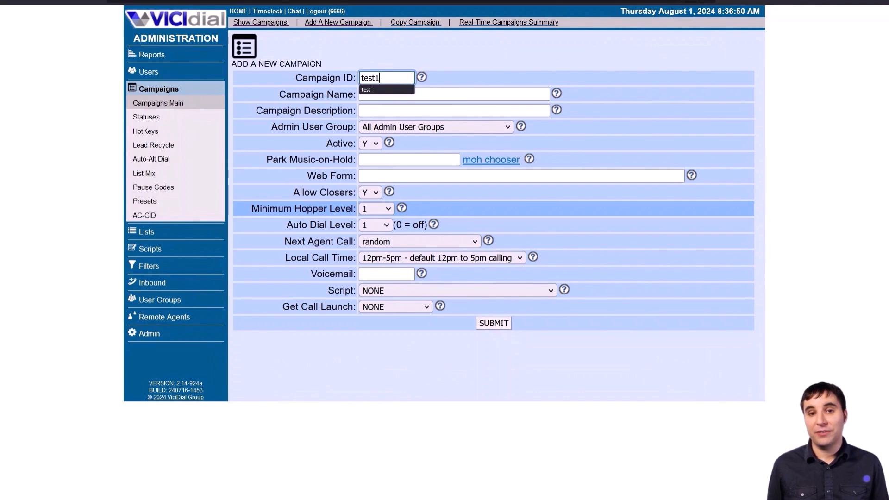
key(Tab)
text(test)
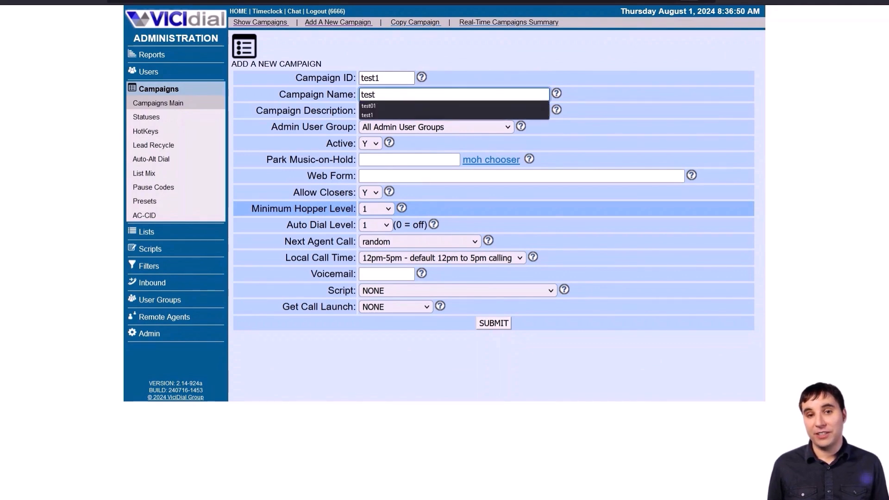
text(-1)
key(BackSpace)
key(BackSpace)
text(01)
key(ctrl+a)
key(ctrl+c)
key(Tab)
key(ctrl+v)
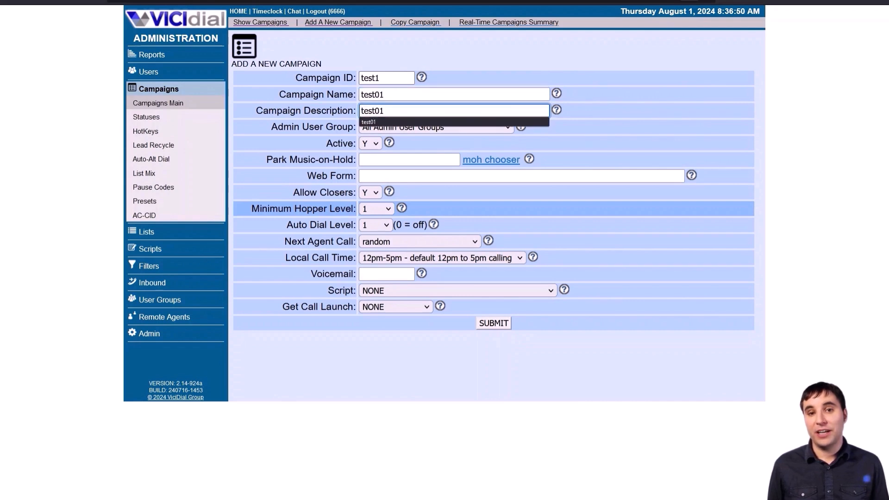
click(402, 122)
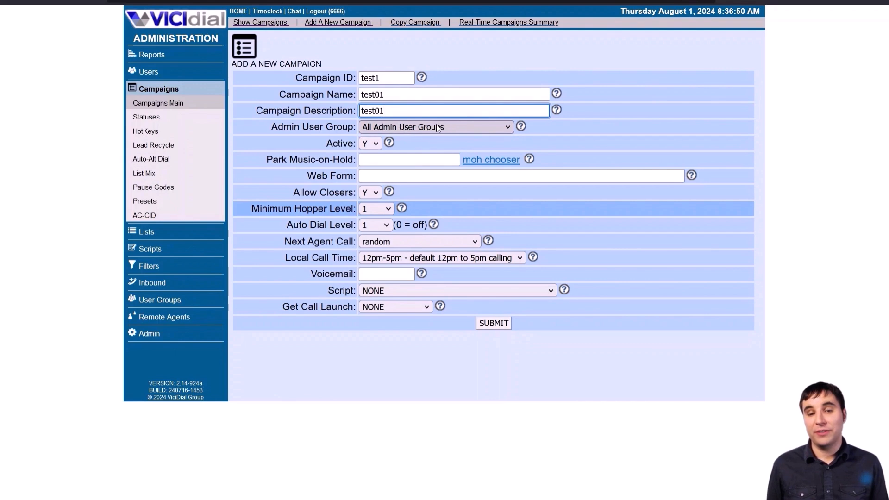
click(455, 127)
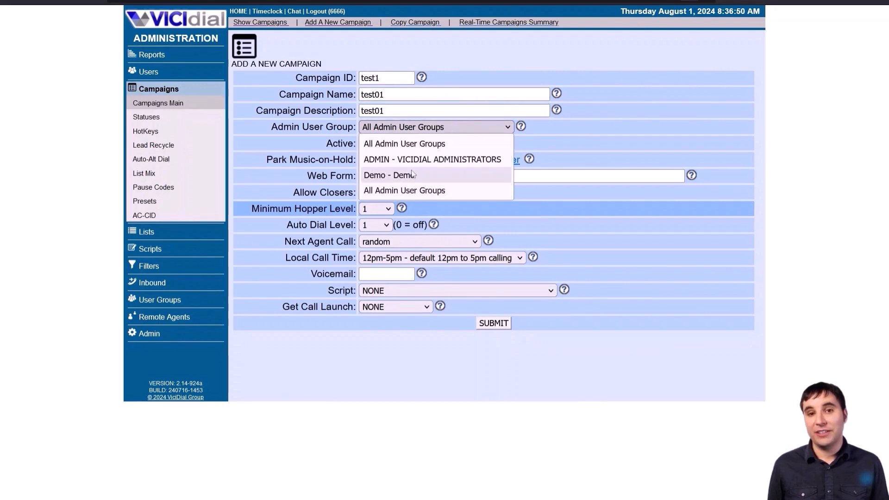
click(387, 176)
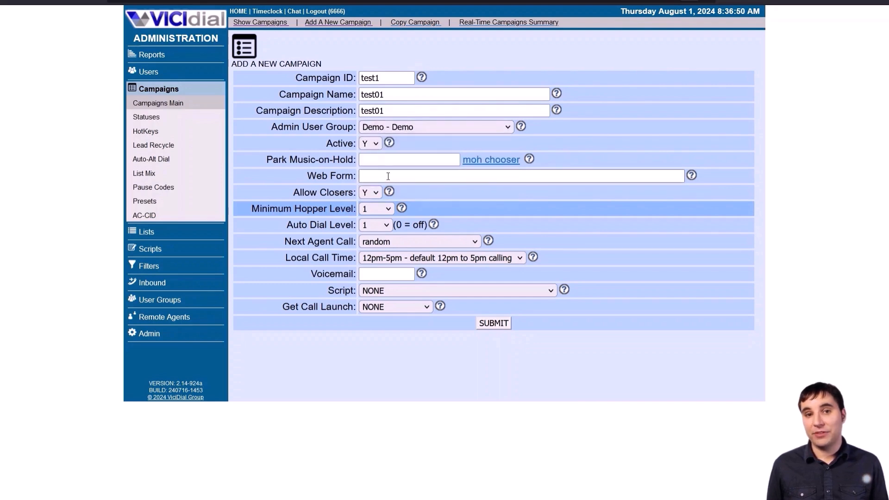
Set Next Agent Call to oldest_call_start and Local Call Time to 24hours
click(422, 242)
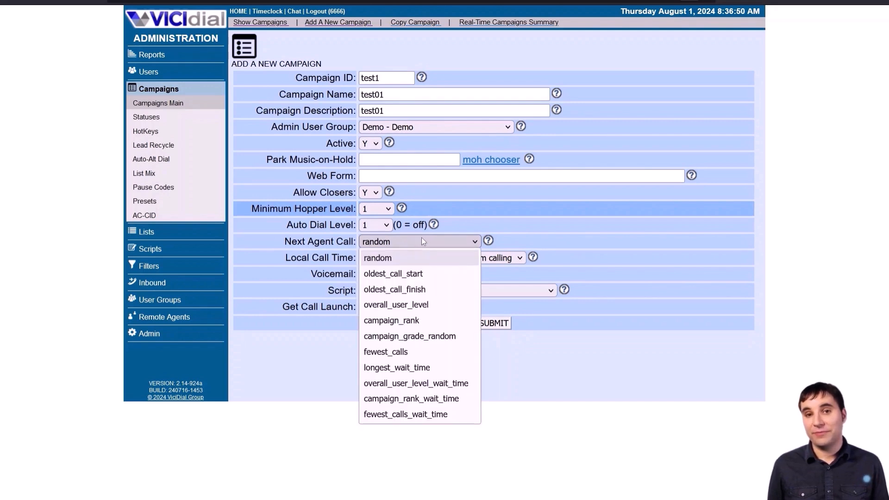
click(407, 274)
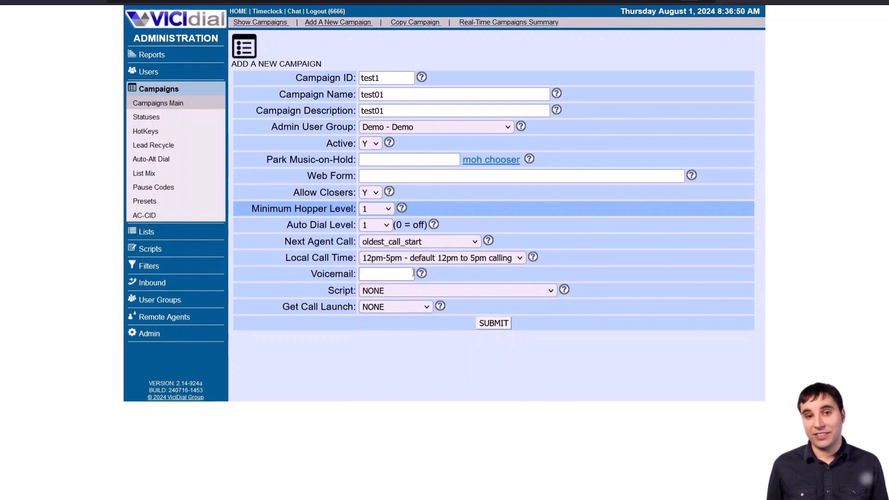
click(488, 241)
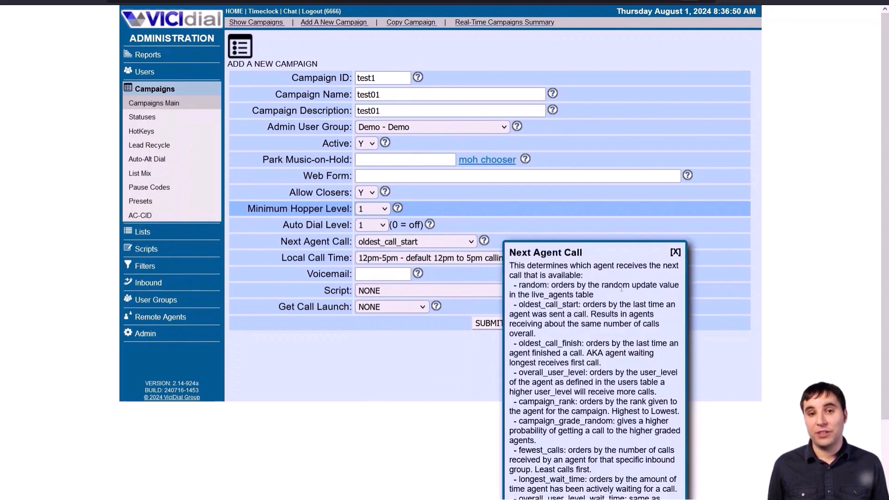
scroll(520, 240, down, 2)
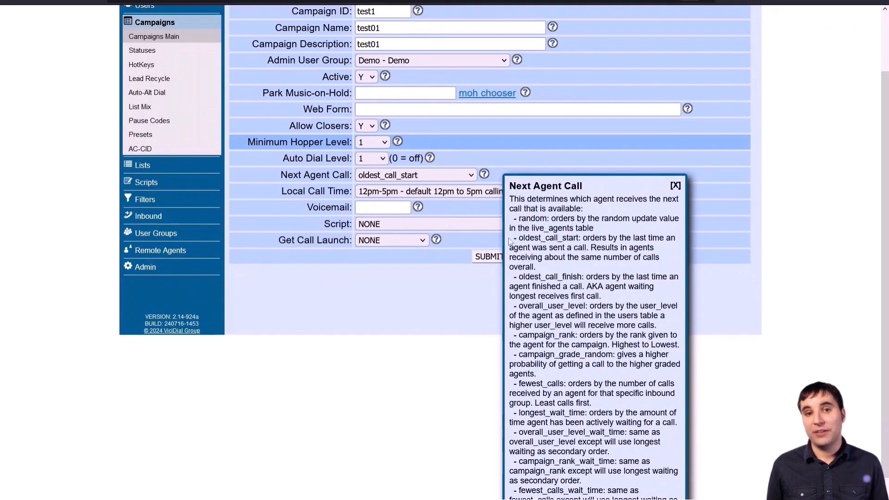
drag(519, 239, 558, 267)
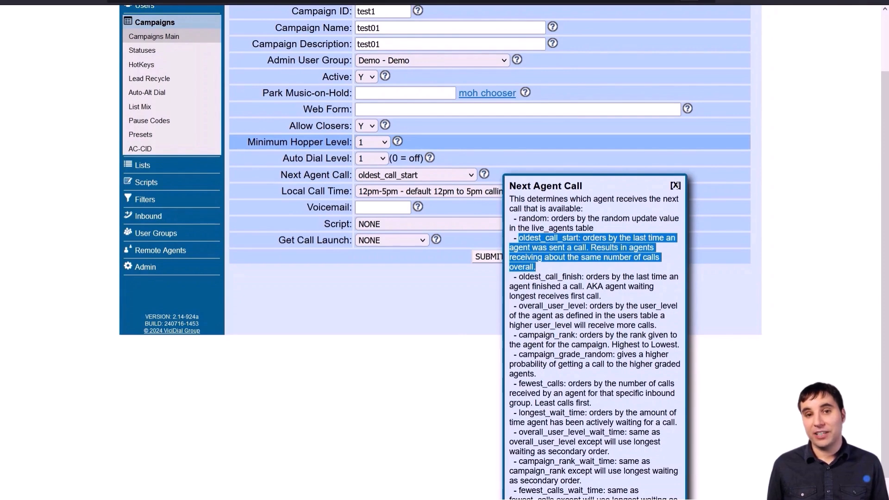
click(675, 185)
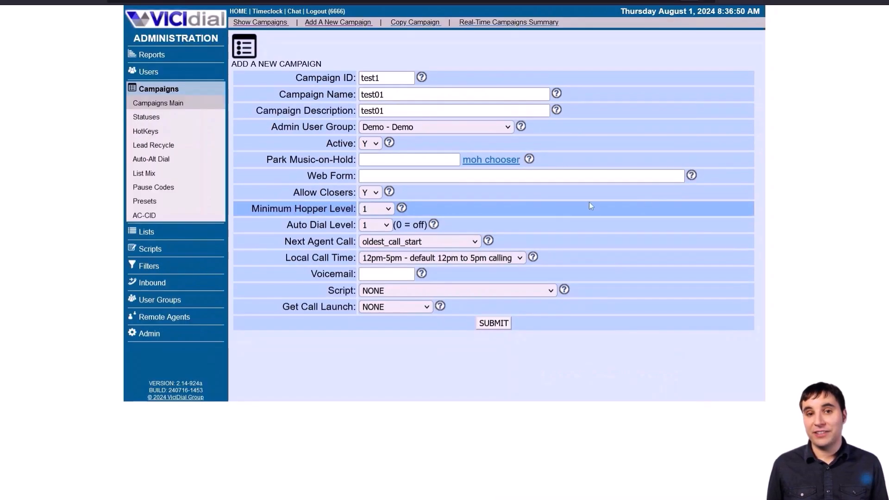
click(508, 260)
click(441, 310)
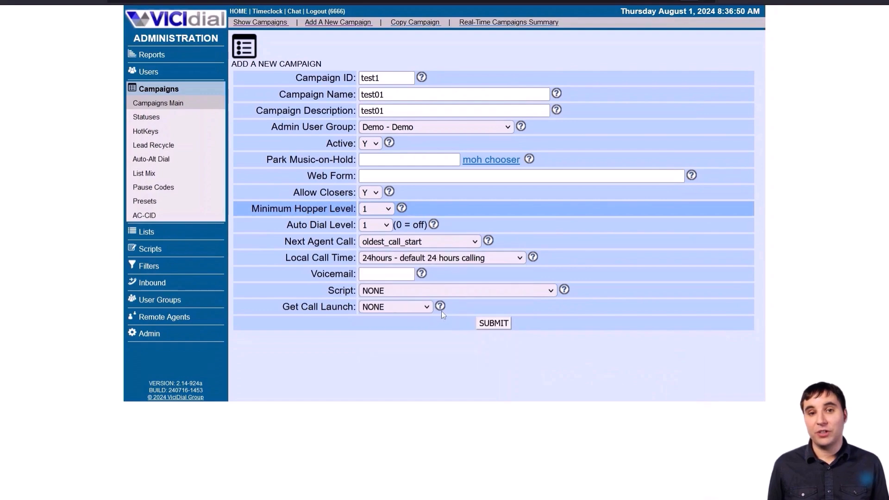
Submit campaign test1, then reopen its settings page from the campaign listings
click(493, 322)
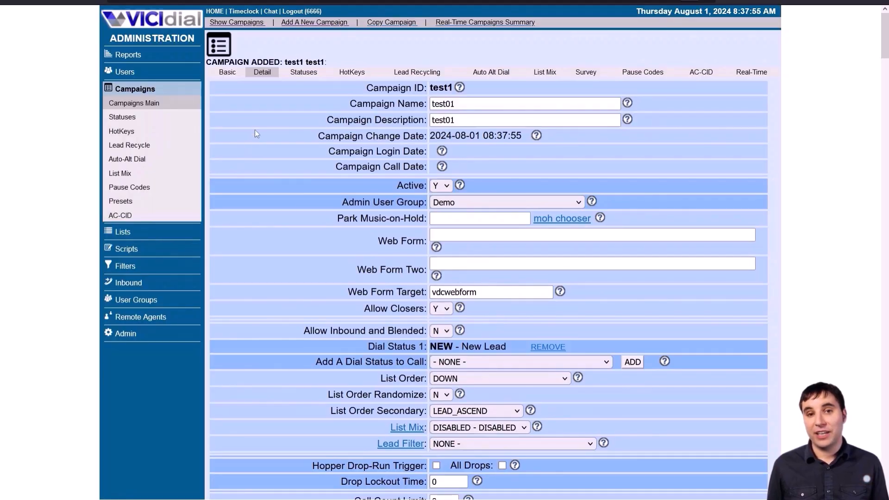
click(241, 25)
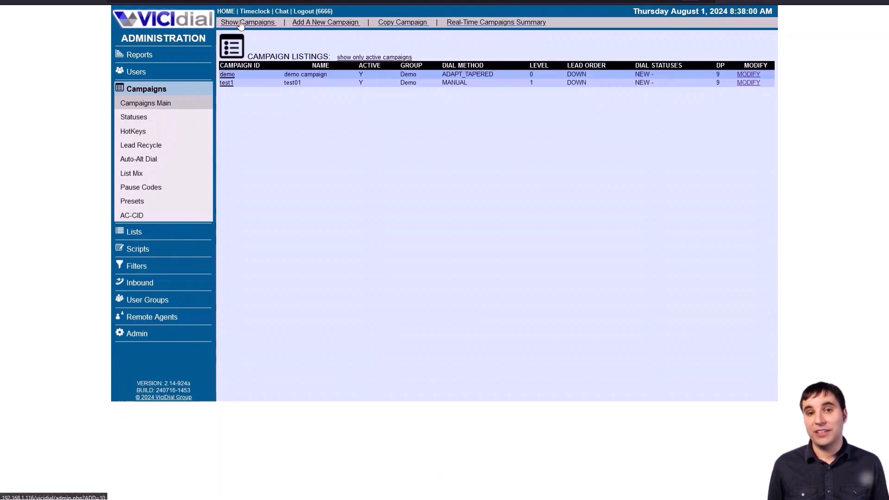
click(226, 83)
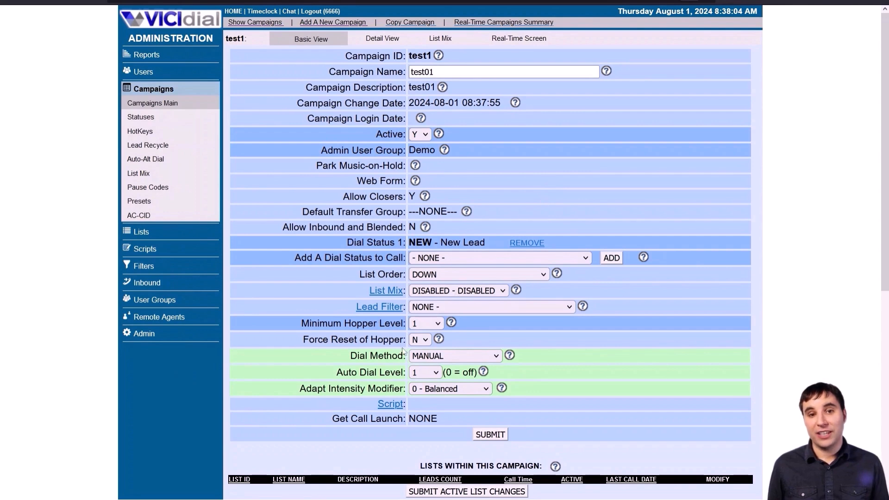
drag(351, 359, 423, 364)
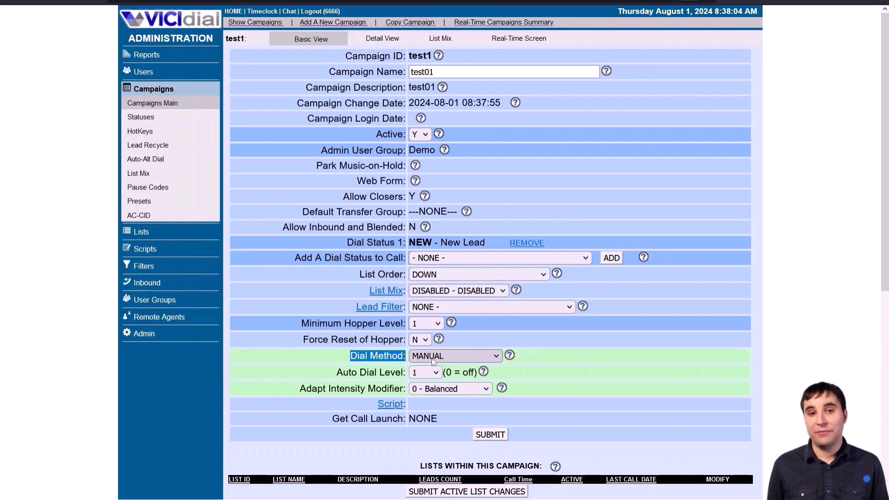
click(404, 354)
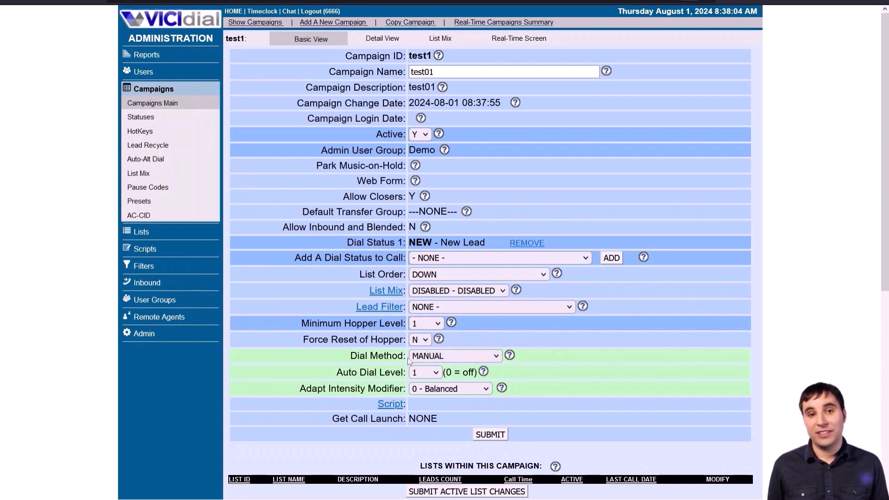
Change test1's Dial Method to ADAPT_TAPERED and read the dial method explanation
click(435, 355)
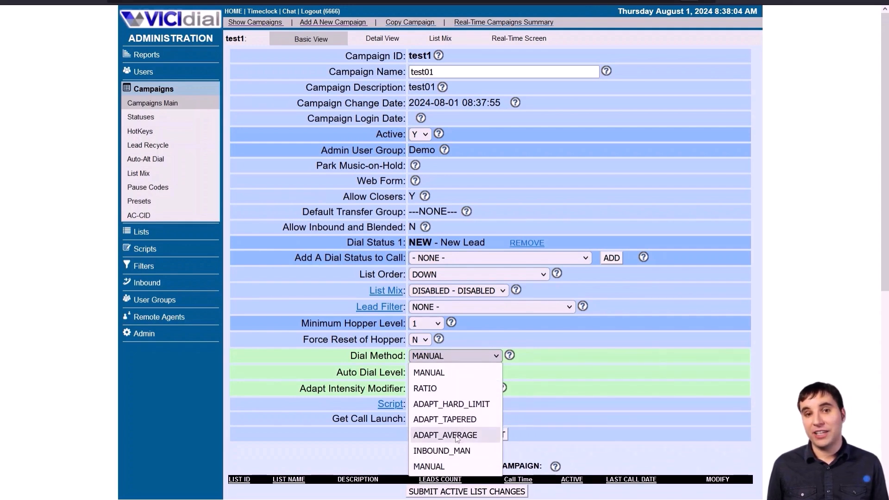
click(451, 420)
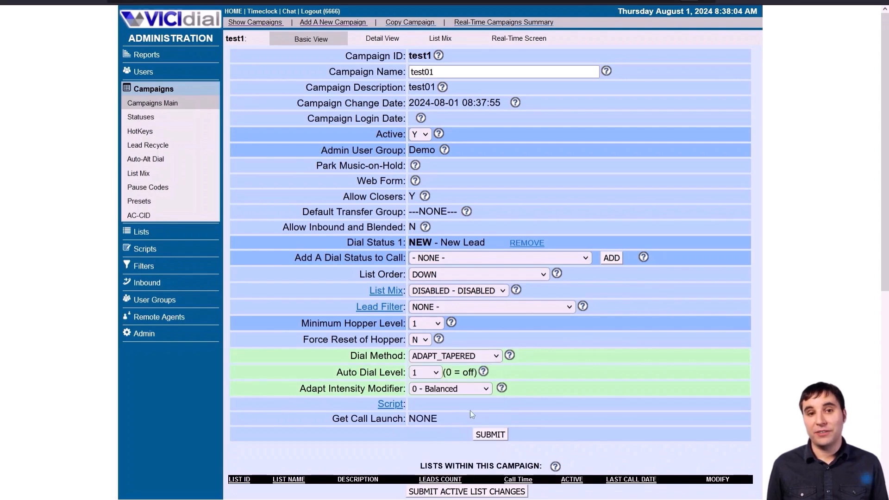
click(510, 355)
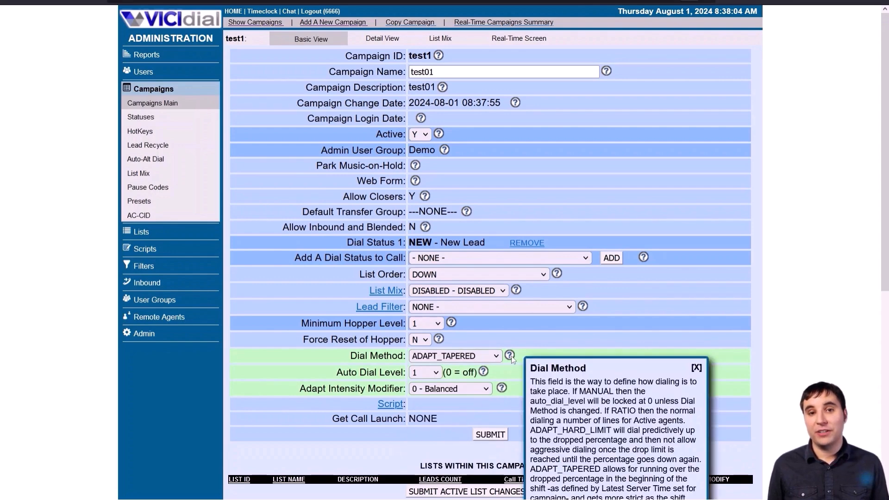
scroll(609, 408, down, 2)
scroll(610, 407, down, 2)
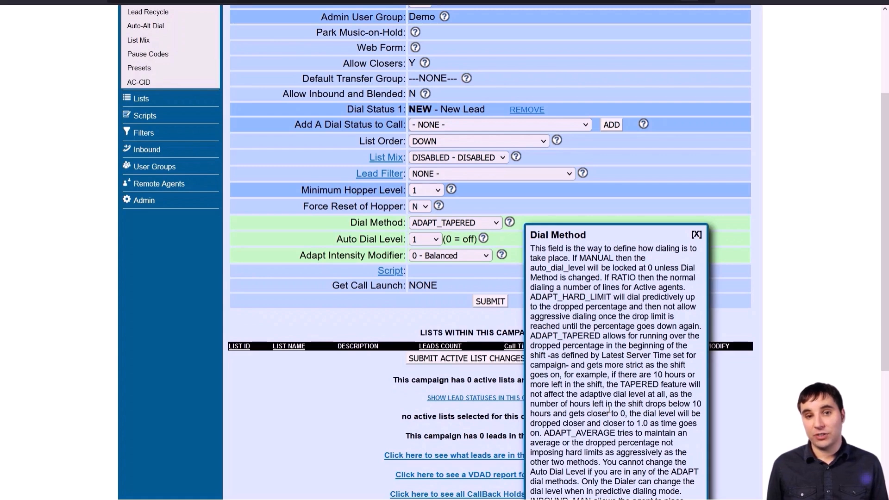
Close the help and leave Auto Dial Level at 1 after briefly trying 2
click(697, 234)
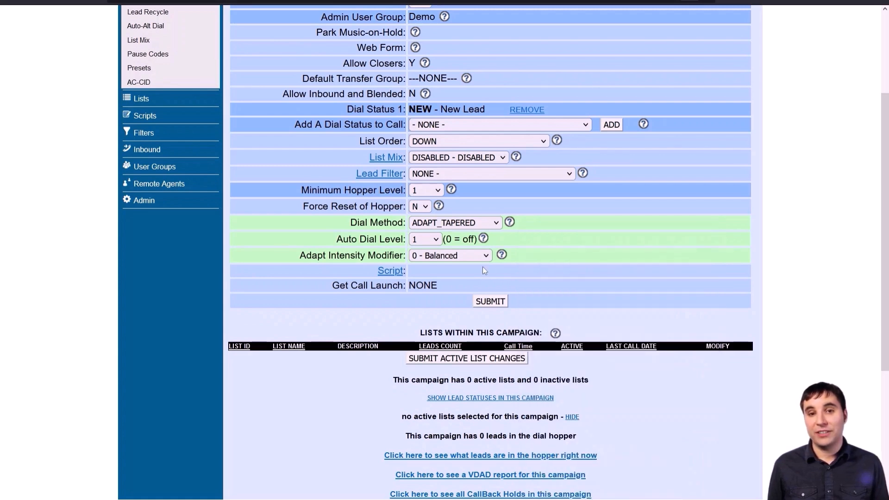
click(424, 239)
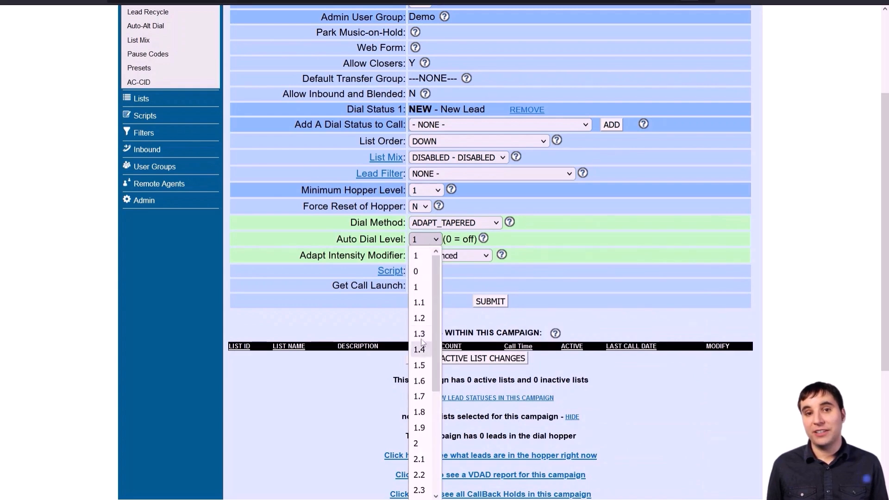
mouse_move(435, 310)
mouse_down()
mouse_move(436, 335)
mouse_move(440, 318)
mouse_up()
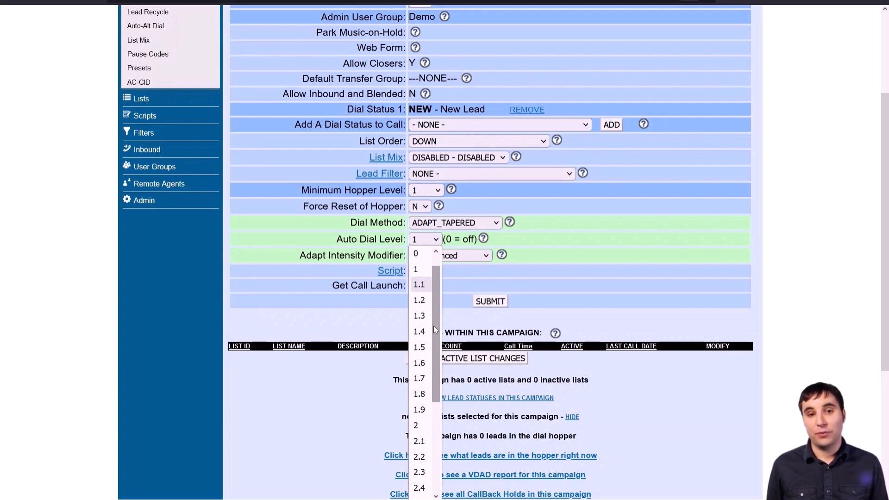
click(427, 425)
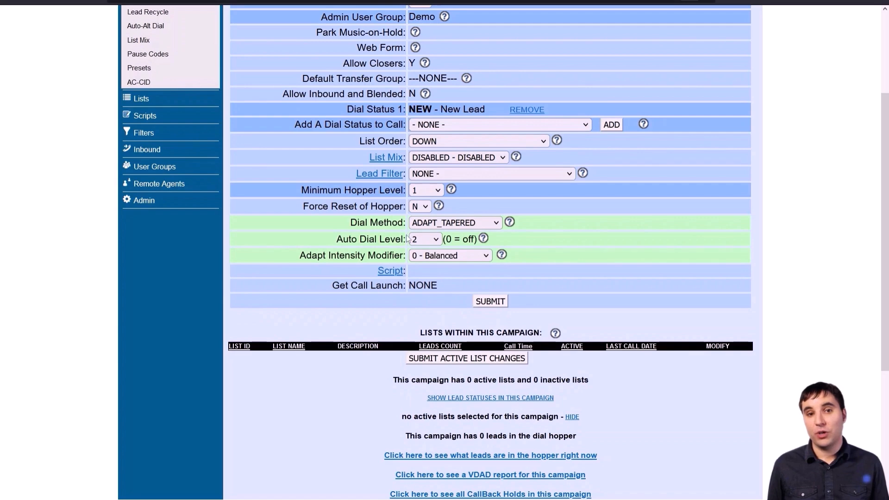
click(420, 240)
click(423, 288)
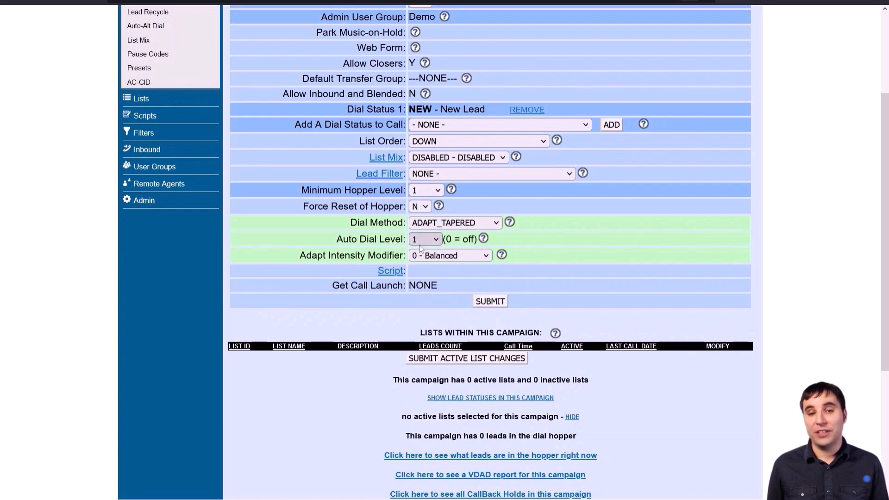
Save the test1 campaign changes and return to the campaign list
scroll(546, 314, up, 2)
scroll(550, 312, up, 2)
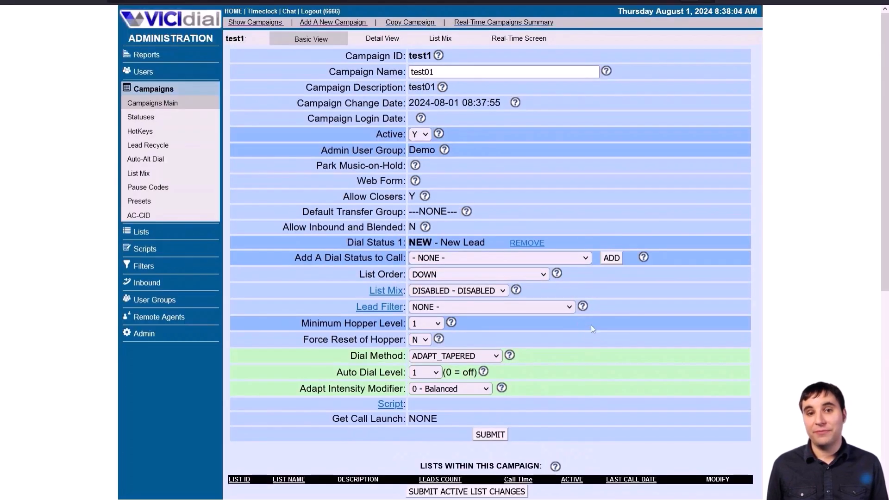
click(503, 434)
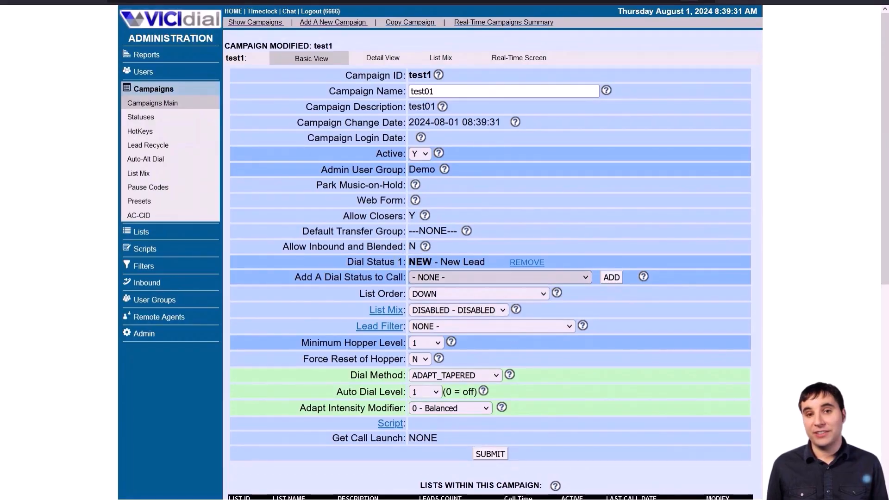
click(255, 22)
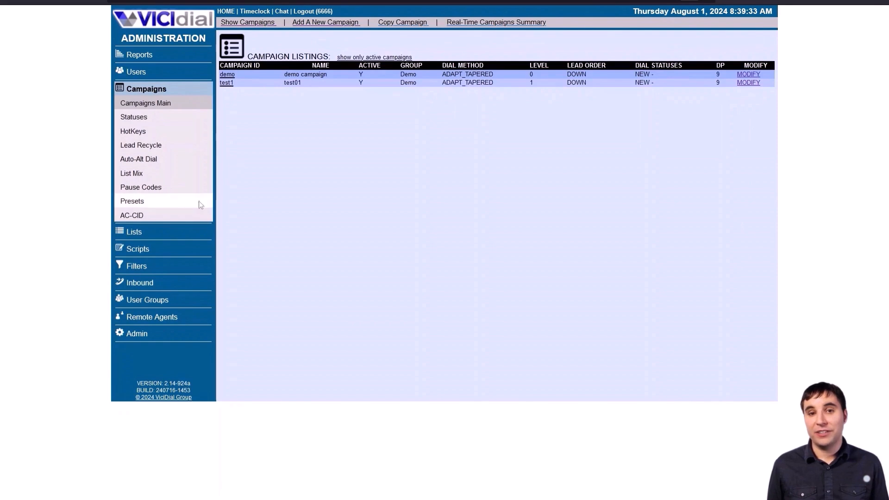
Go to the Lists section and open the Add A New List form
click(135, 233)
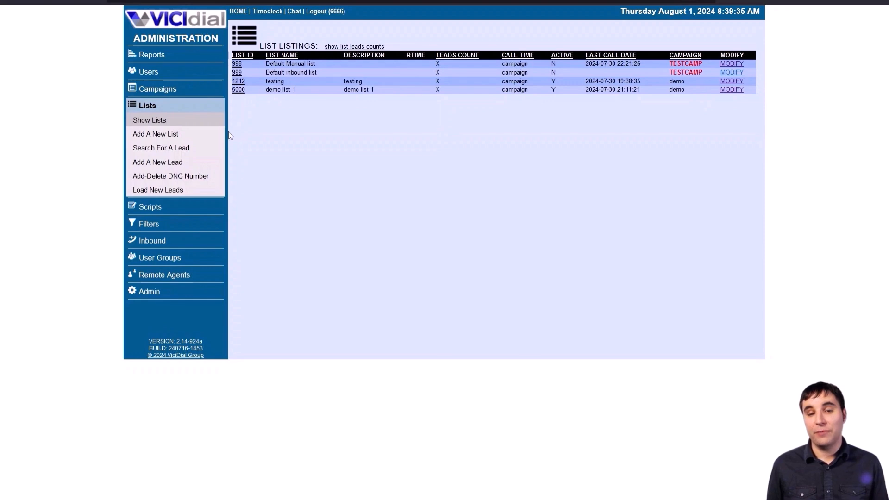
click(155, 135)
Enter List ID 5555 with list name and description 'test list 1'
click(403, 71)
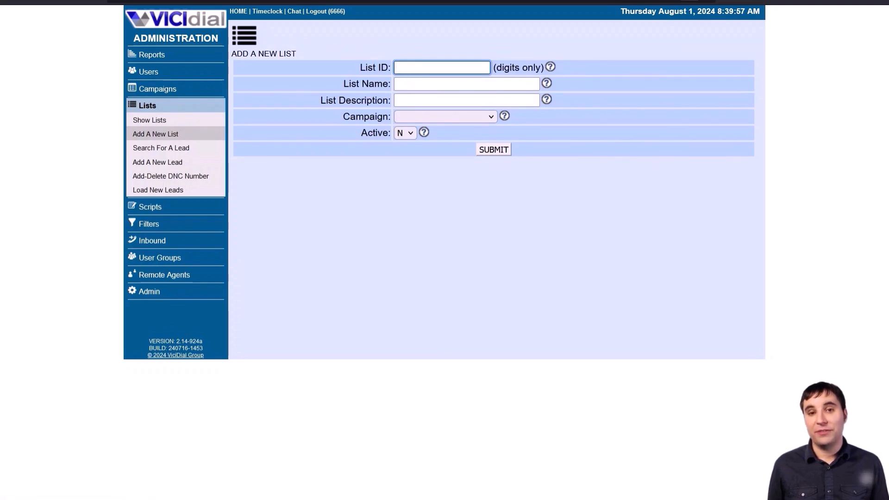
text(5555)
key(Tab)
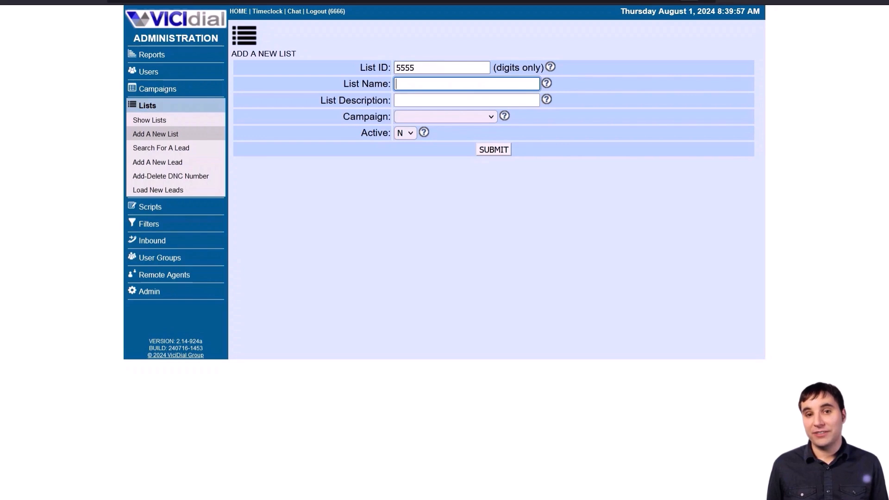
text(list)
key(Down)
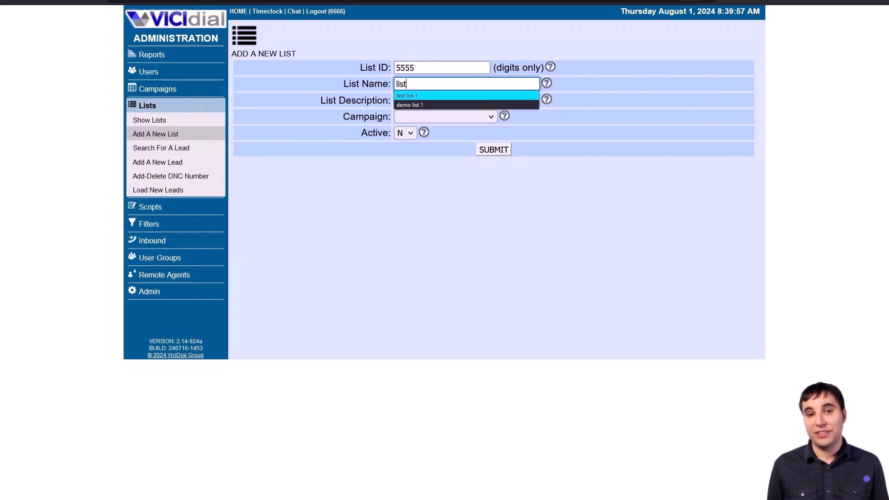
key(Return)
key(Tab)
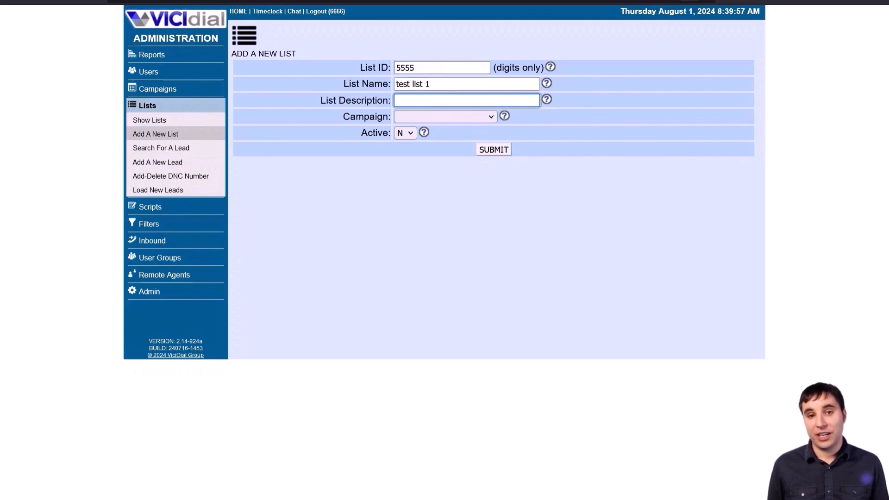
text(tes)
key(Down)
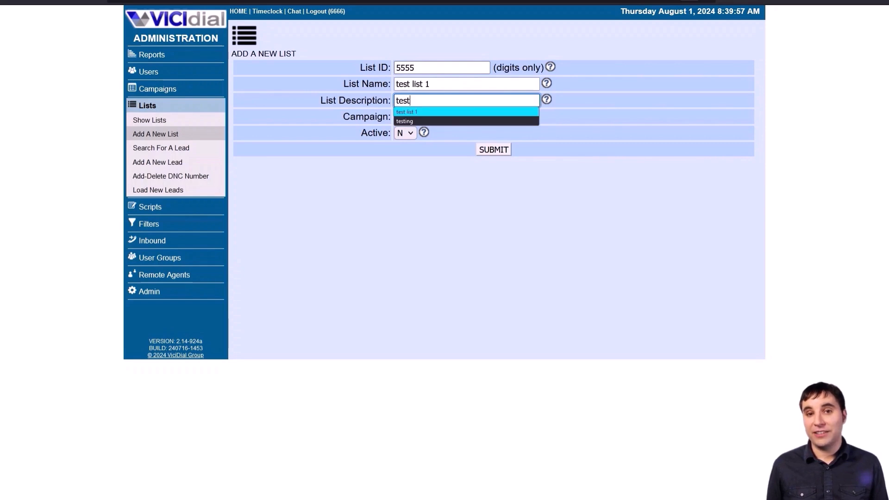
key(Return)
Assign the list to campaign test1, set Active Y, create it, and open Load New Leads
click(423, 120)
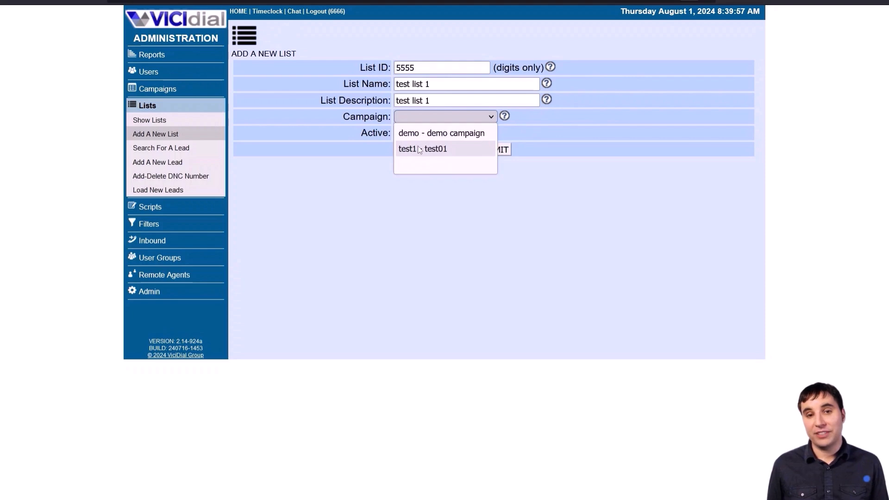
click(418, 149)
click(411, 135)
click(412, 146)
click(493, 150)
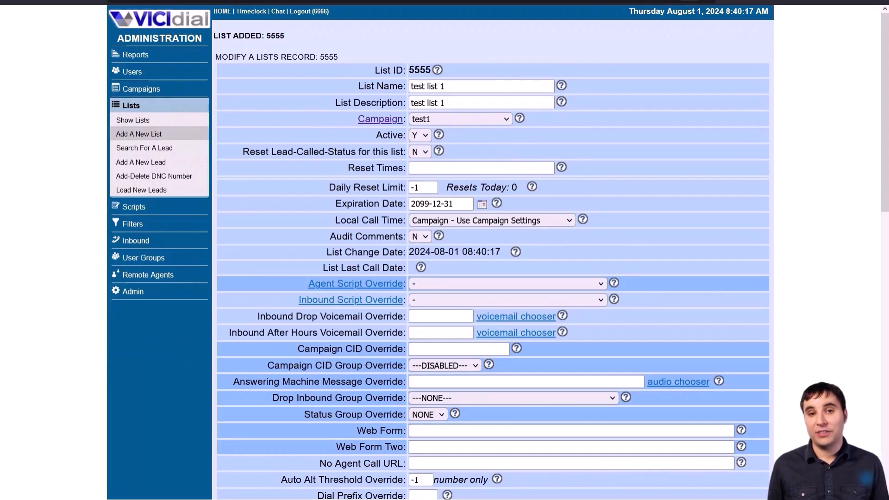
scroll(412, 241, down, 6)
scroll(412, 241, up, 6)
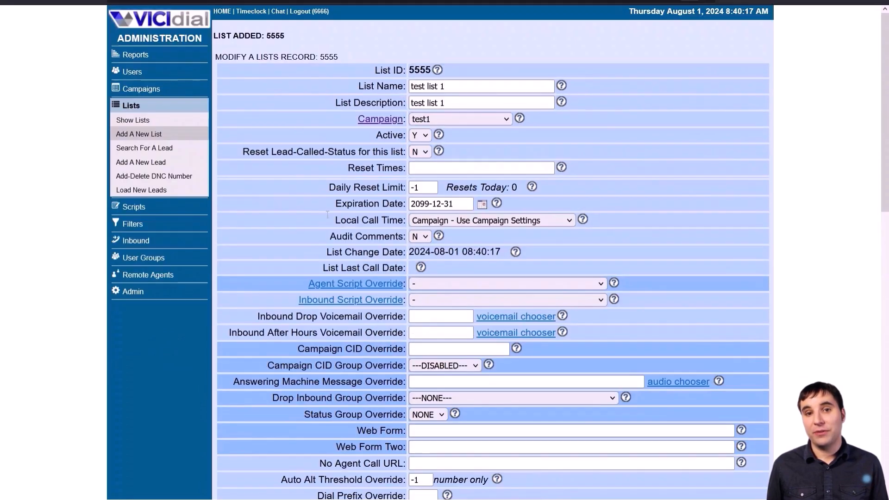
click(152, 191)
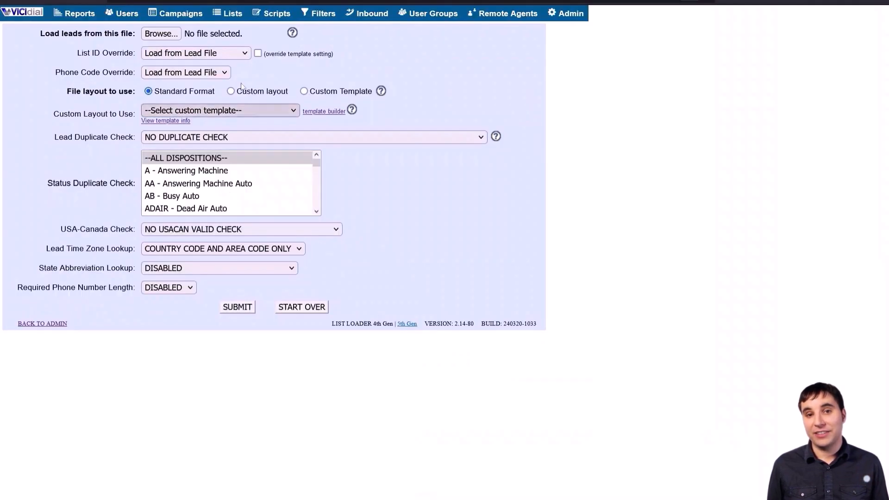
Review the sample leads file contents in Notepad and move its window aside
drag(888, 130, 471, 109)
drag(666, 126, 391, 114)
drag(687, 289, 365, 118)
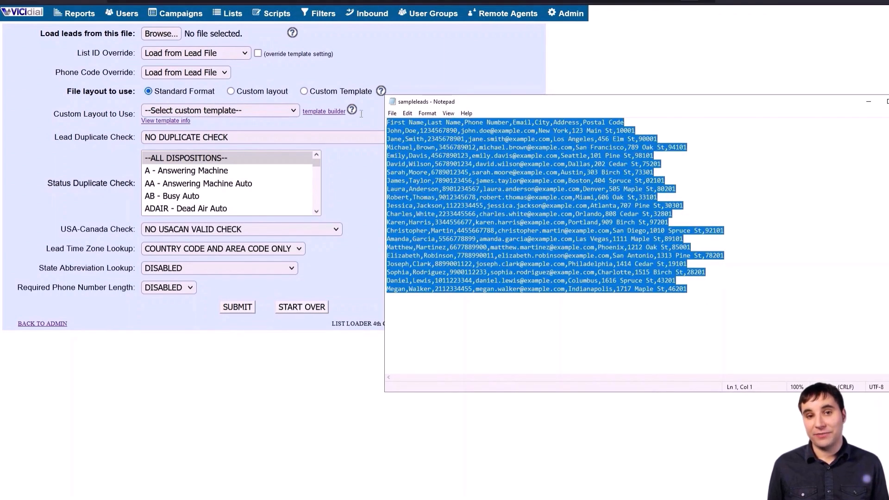
drag(486, 107, 888, 130)
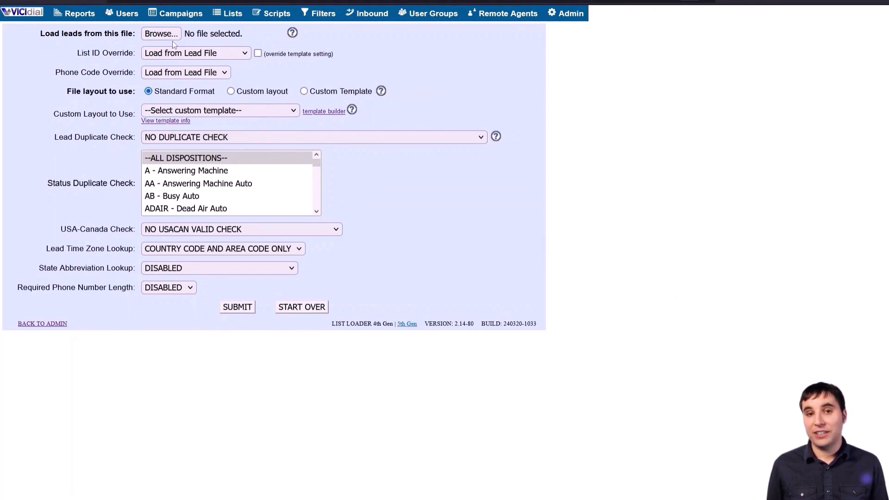
Upload sampleleads.csv with List ID Override 5555 - test list 1 and submit it
click(161, 34)
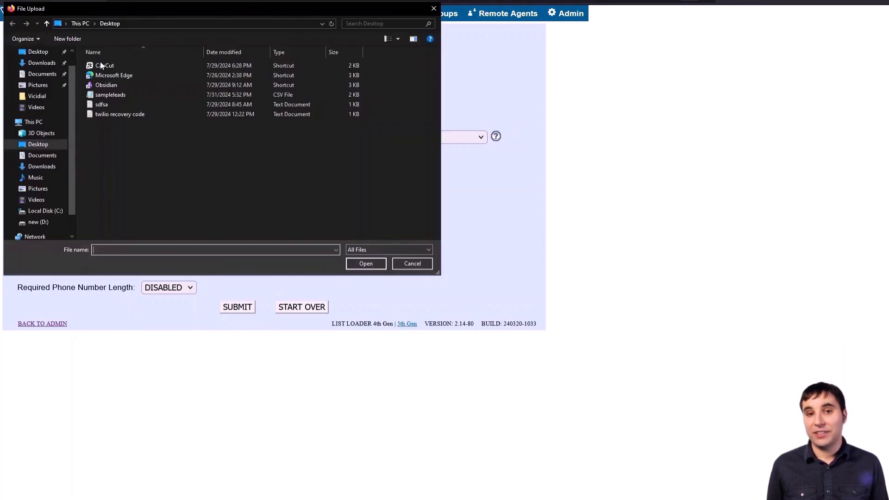
double_click(118, 94)
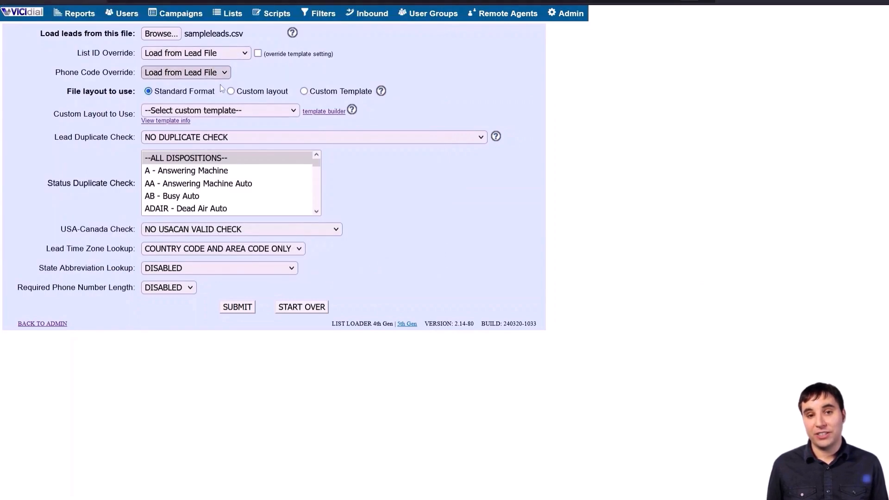
click(223, 55)
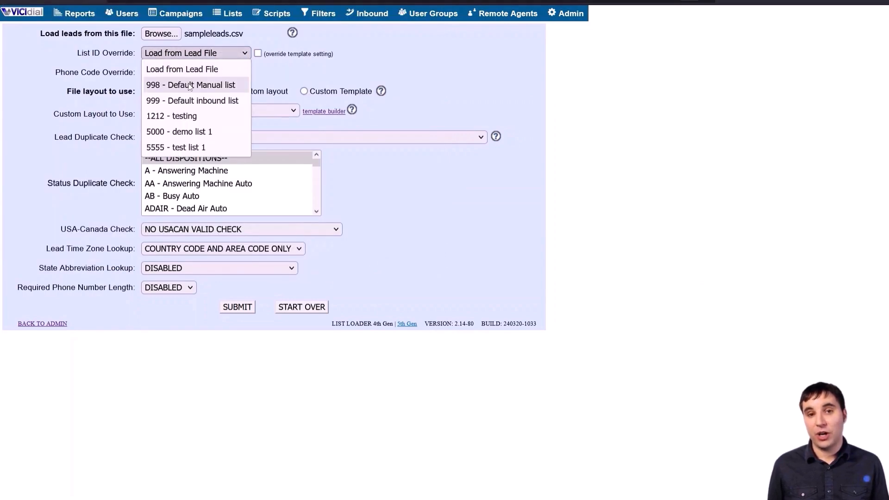
click(201, 148)
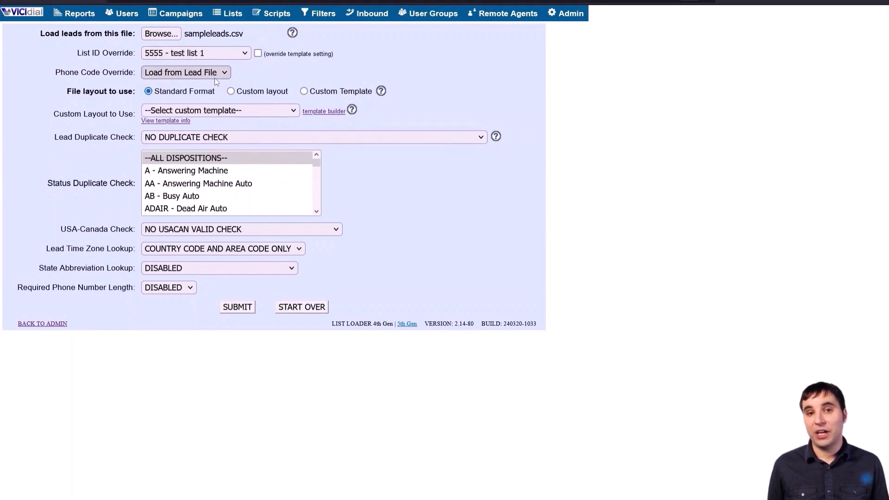
click(213, 108)
click(234, 92)
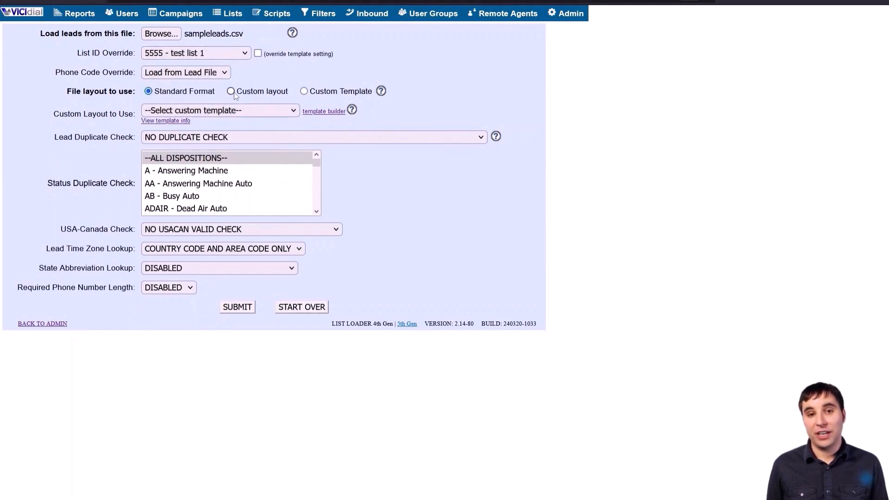
click(237, 308)
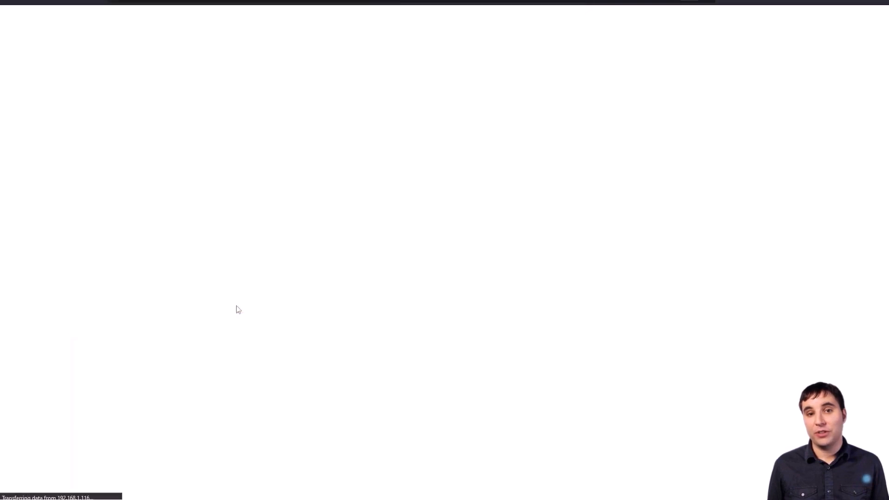
Map the phone number, first name and last name fields to the file's matching columns
click(322, 176)
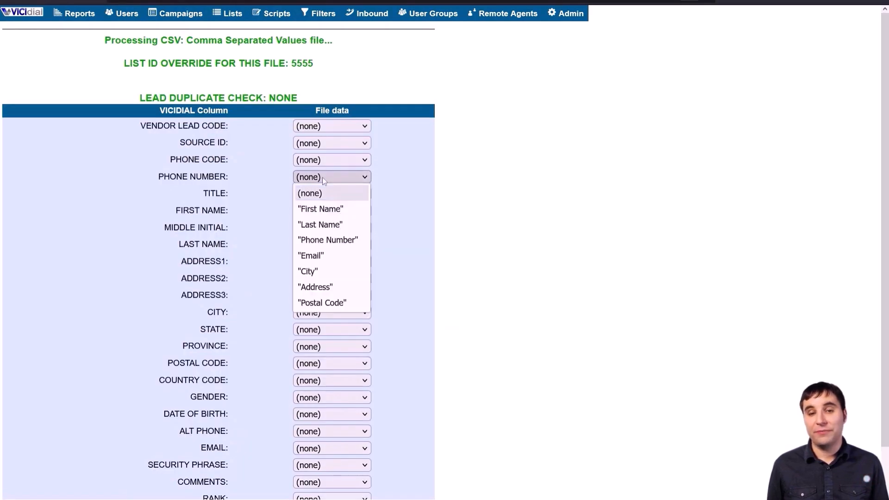
click(325, 239)
click(313, 211)
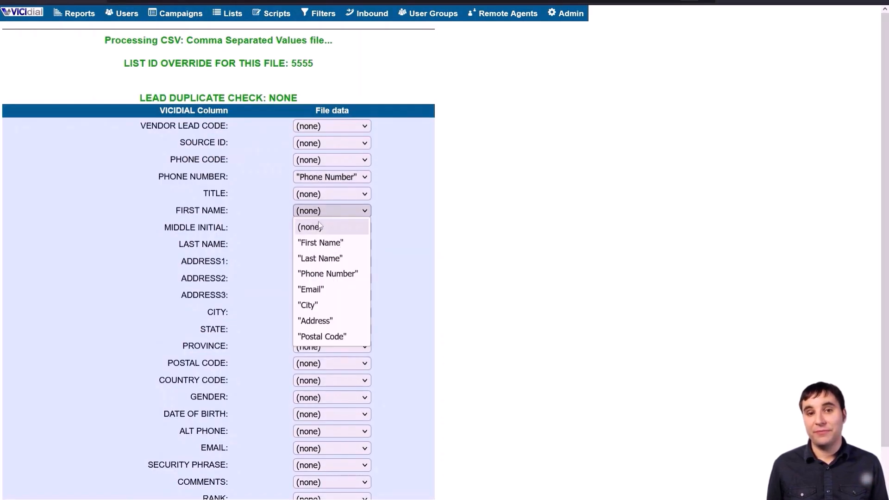
click(319, 242)
click(319, 244)
click(329, 297)
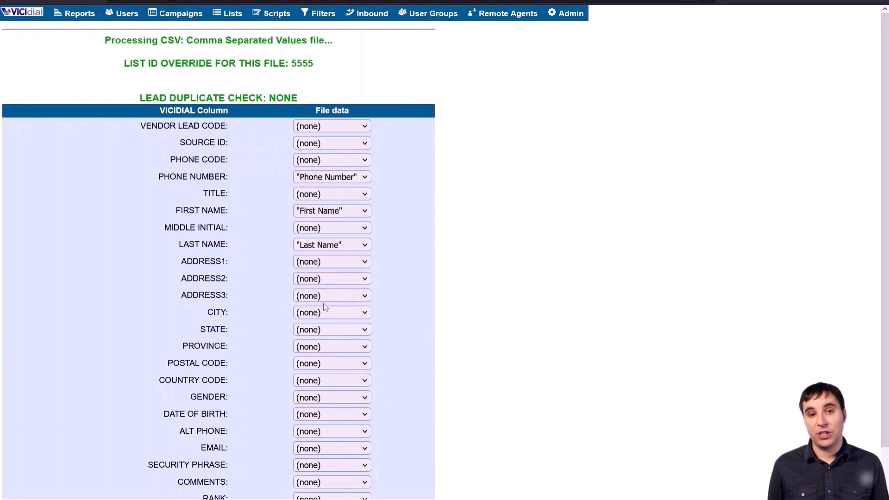
Process the import (20 good, 1 bad of 21 leads) and go to the agent phone login
scroll(326, 319, down, 1)
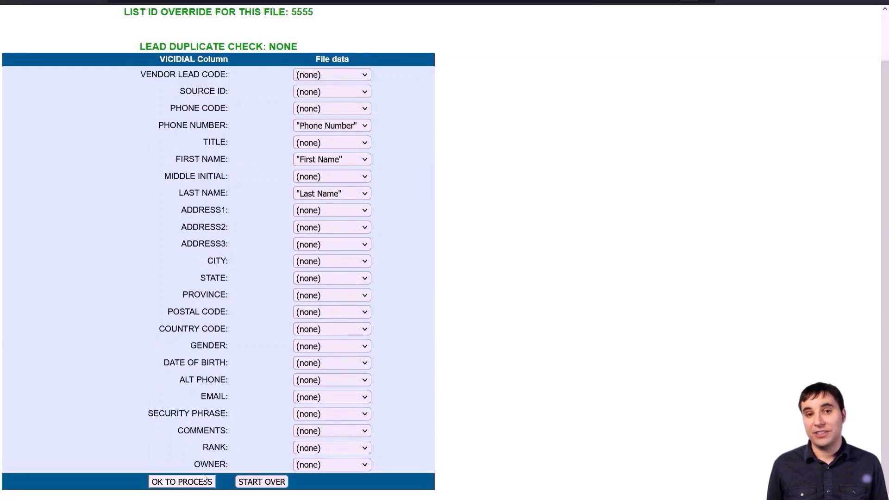
click(196, 483)
mouse_move(122, 330)
mouse_down()
mouse_move(332, 329)
mouse_move(131, 327)
mouse_up()
click(338, 328)
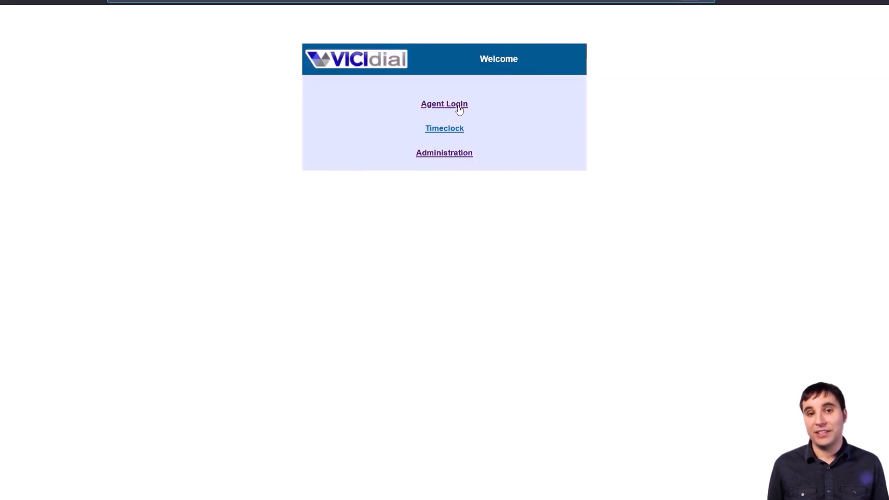
click(458, 107)
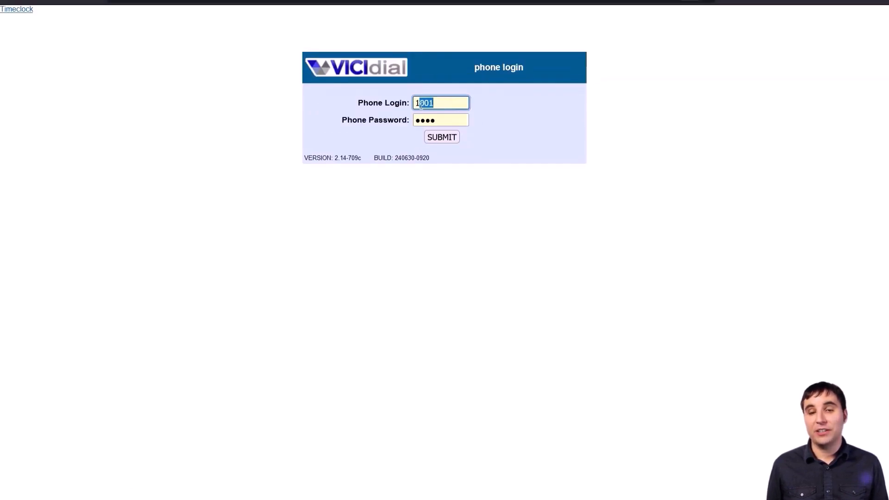
Log in with the phone credentials, then the agent's user login, into campaign test1
click(439, 122)
click(448, 134)
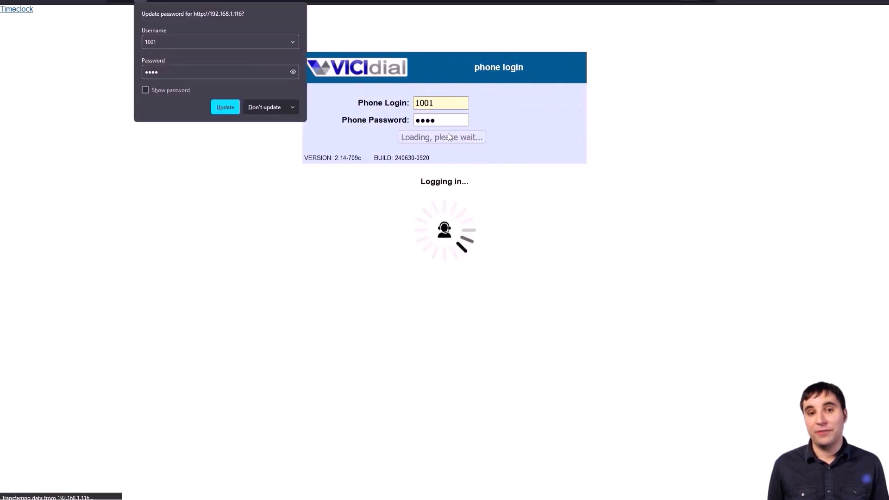
double_click(449, 106)
text(400)
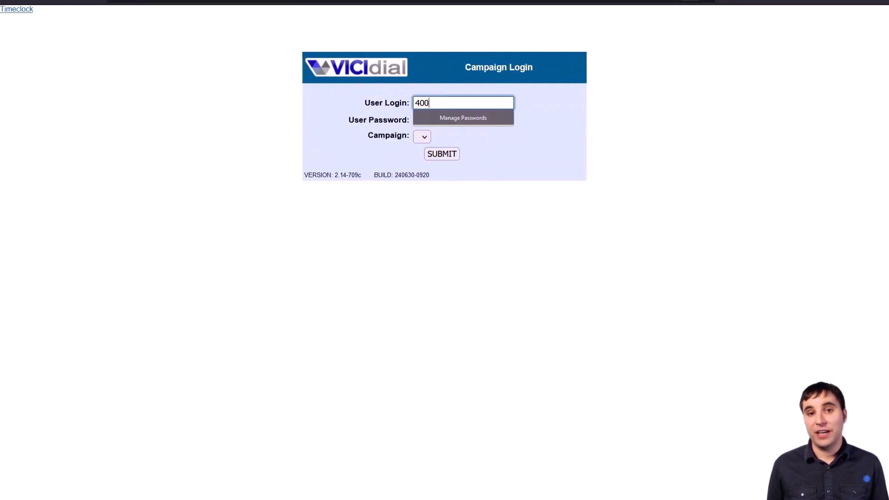
key(Tab)
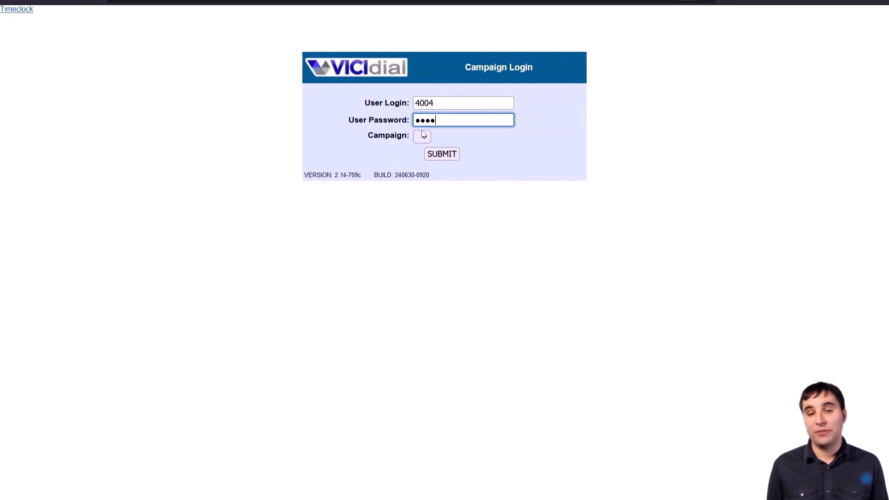
click(422, 137)
click(443, 139)
click(437, 184)
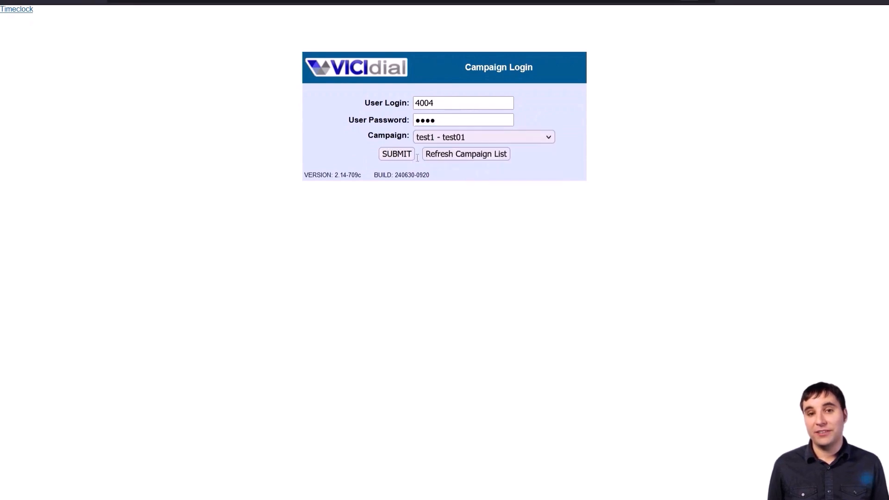
click(410, 154)
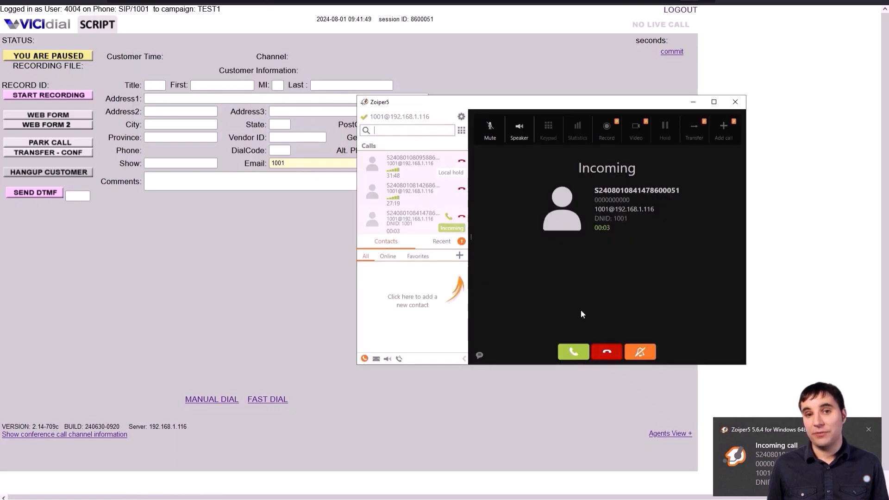
Answer the Zoiper incoming call and switch the agent from paused to active
click(582, 347)
click(254, 280)
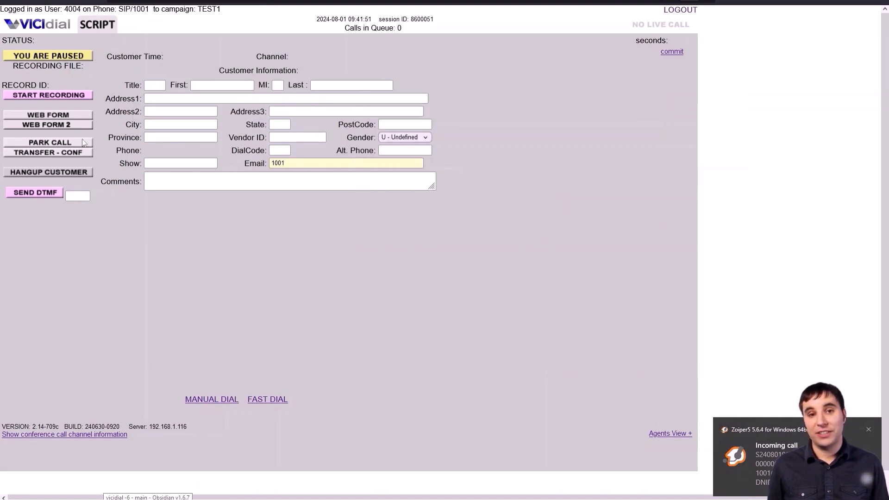
click(40, 56)
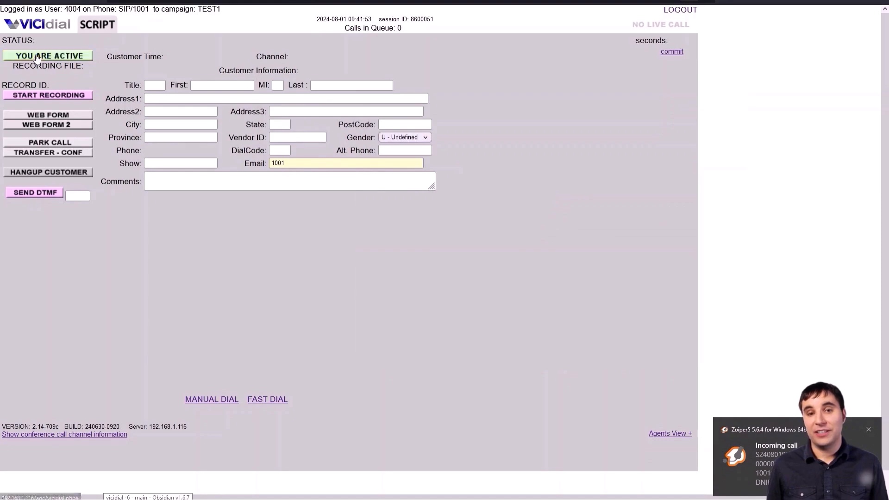